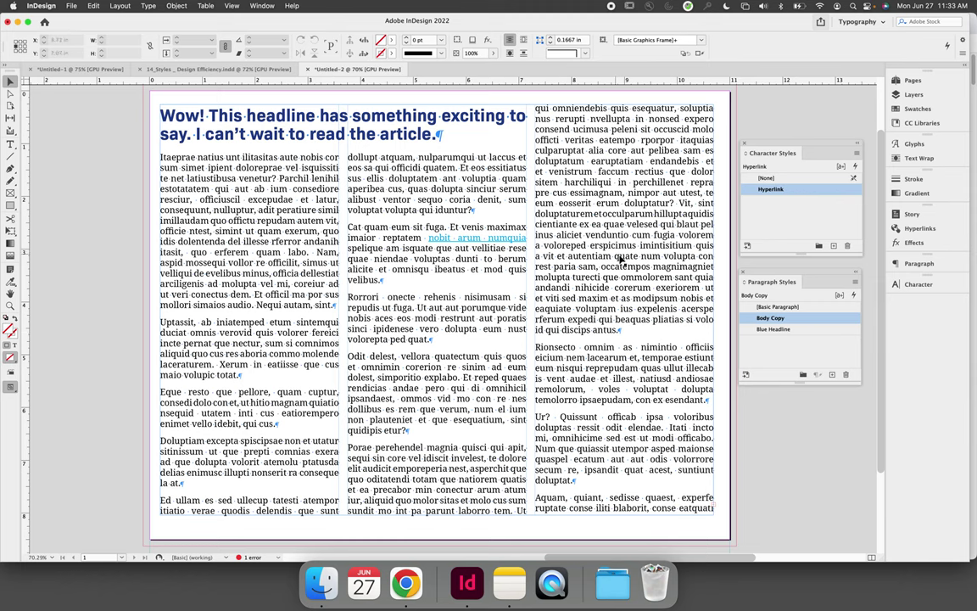
# Apply the Hyperlink character style to 'eatempo rporpor itaquias' in the third column, then deselect.
pyautogui.doubleClick(558, 230)
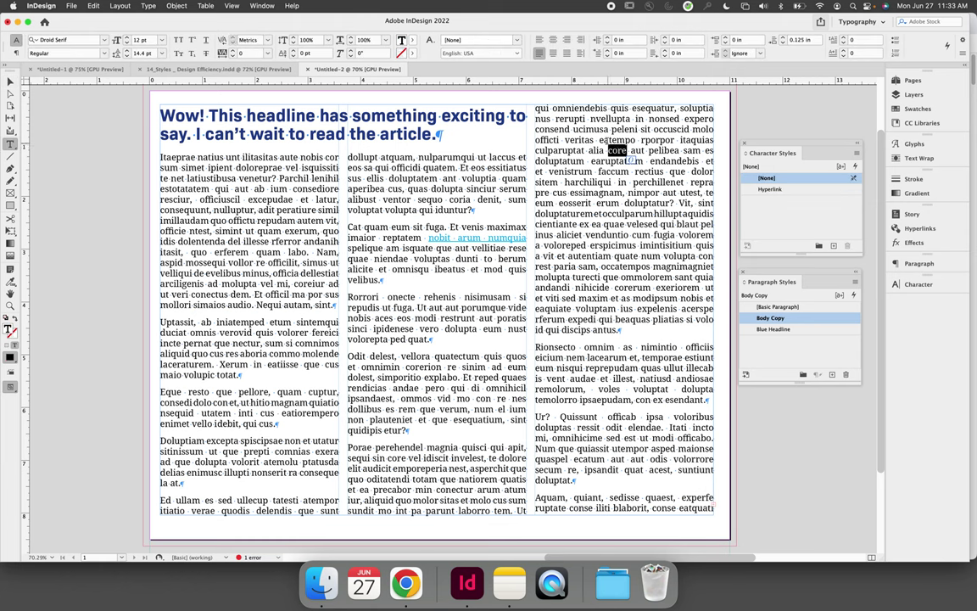
pyautogui.moveTo(598, 140); pyautogui.dragTo(713, 140)
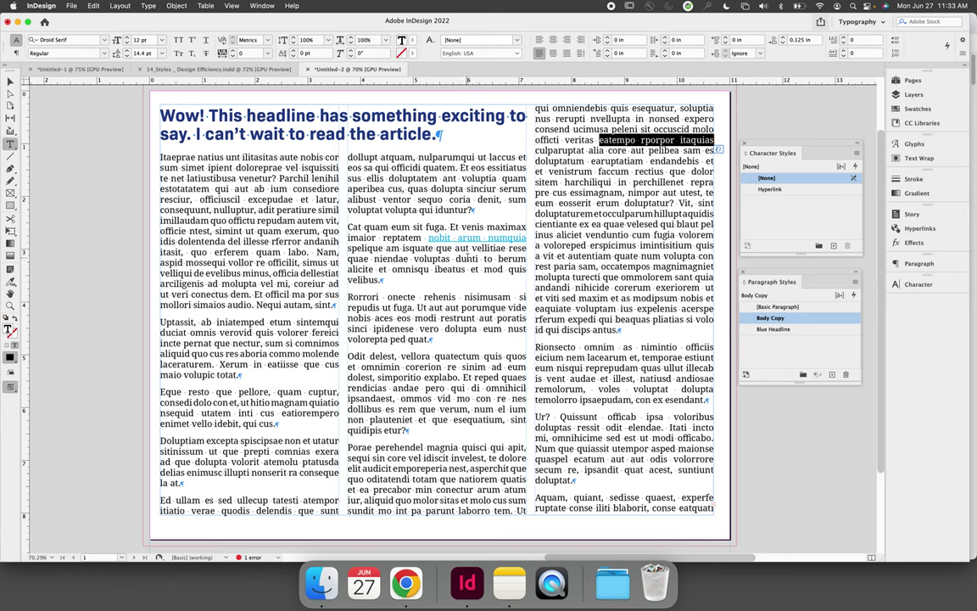
pyautogui.click(771, 190)
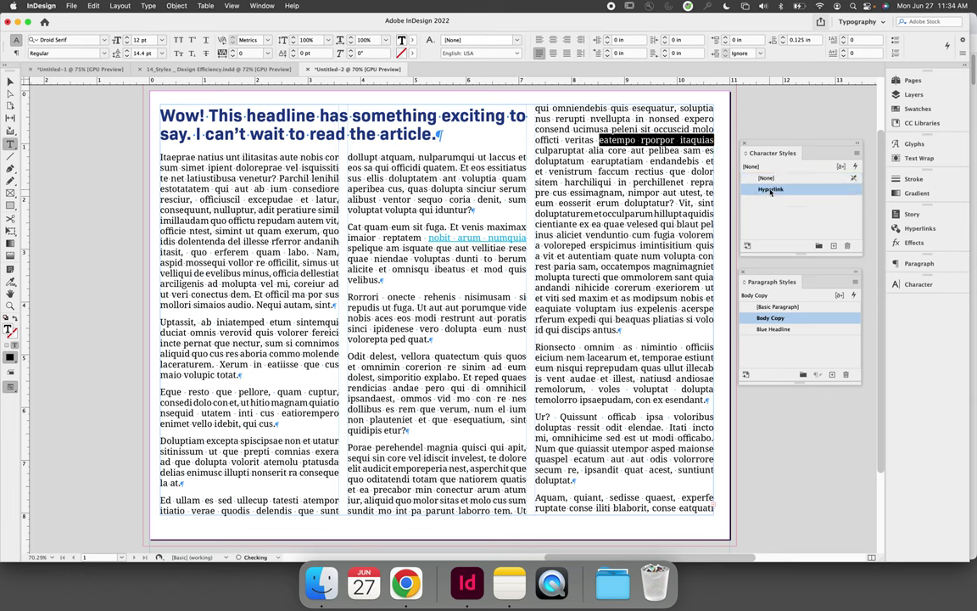
pyautogui.click(655, 178)
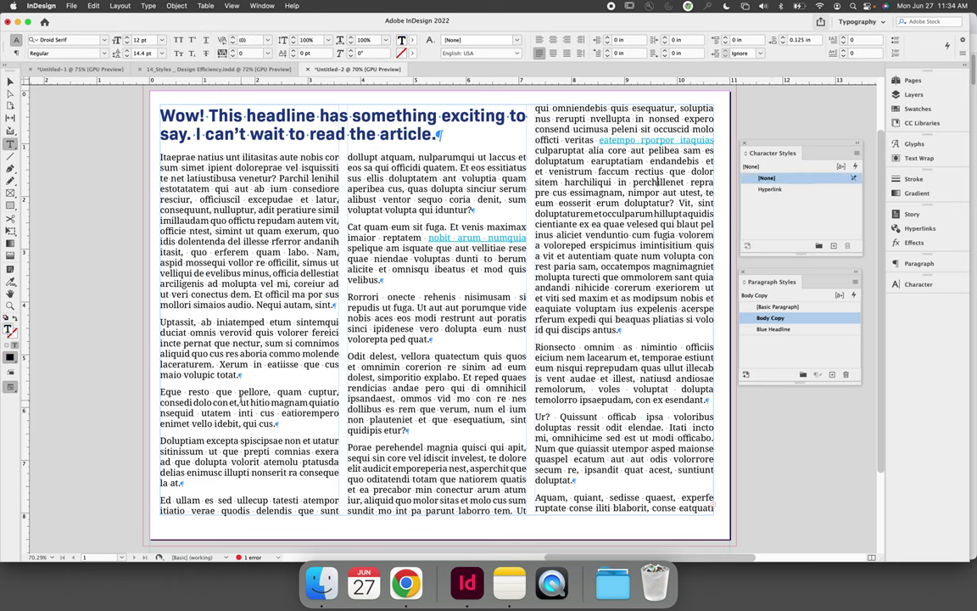
# Apply the Hyperlink character style to 'dolo con et, ut hitio' and 'quiassit utempor asped'.
pyautogui.moveTo(188, 402); pyautogui.dragTo(270, 403)
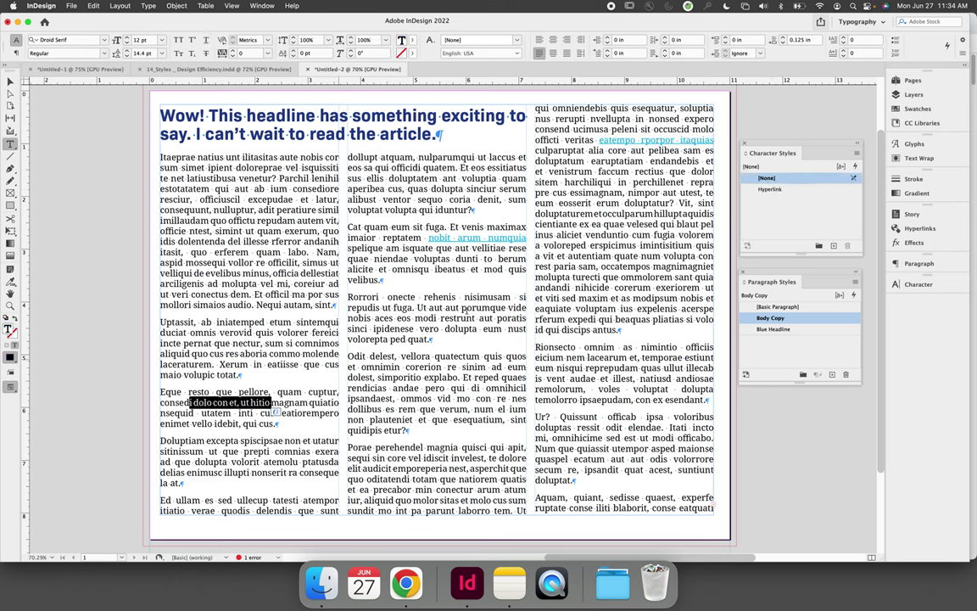
pyautogui.click(770, 189)
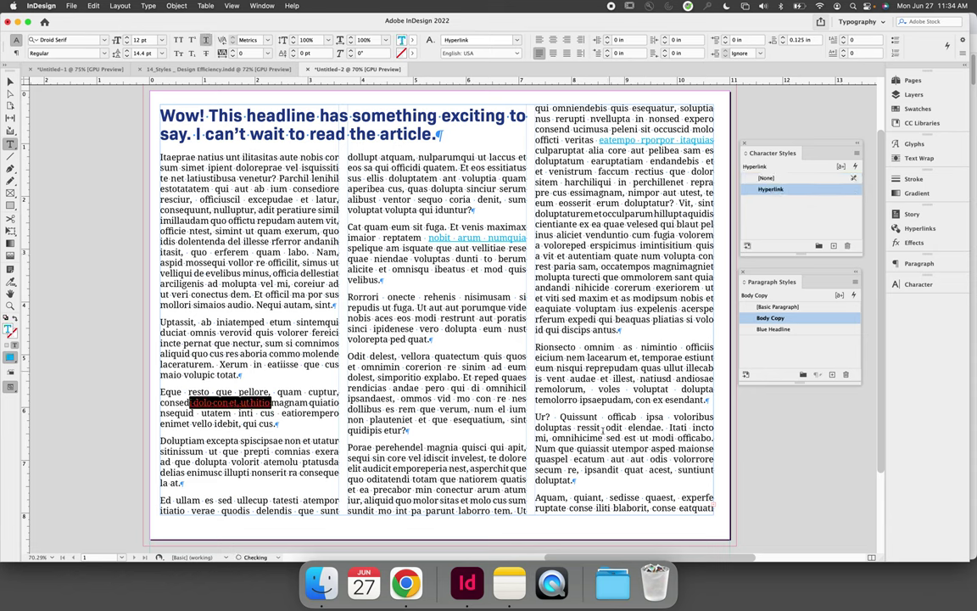
pyautogui.moveTo(577, 449); pyautogui.dragTo(674, 449)
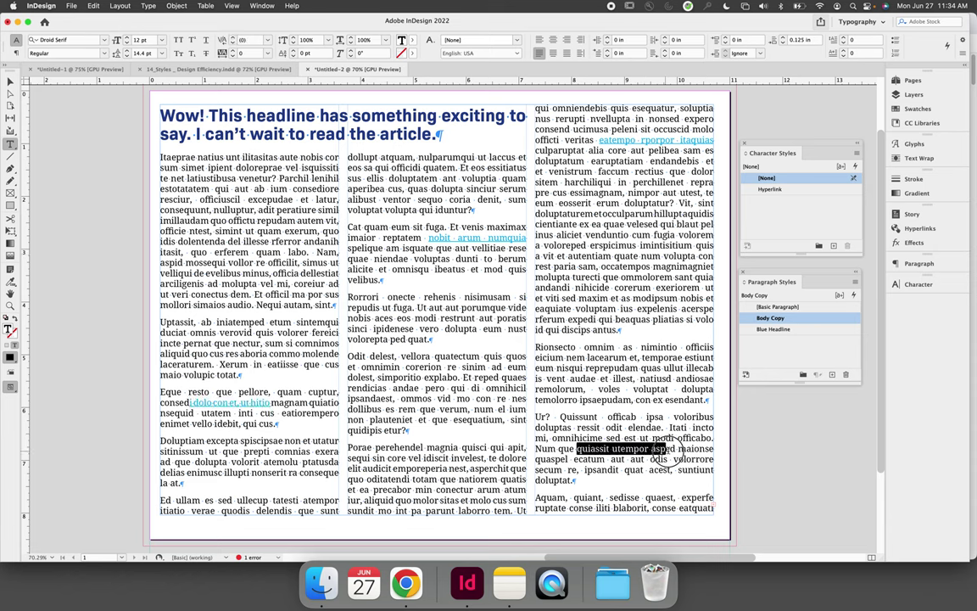
pyautogui.click(770, 189)
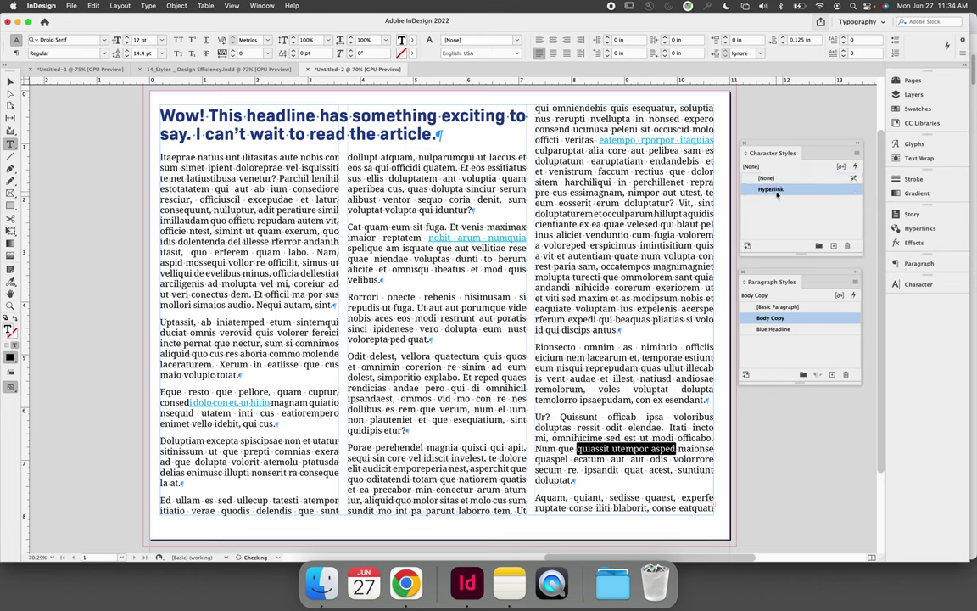